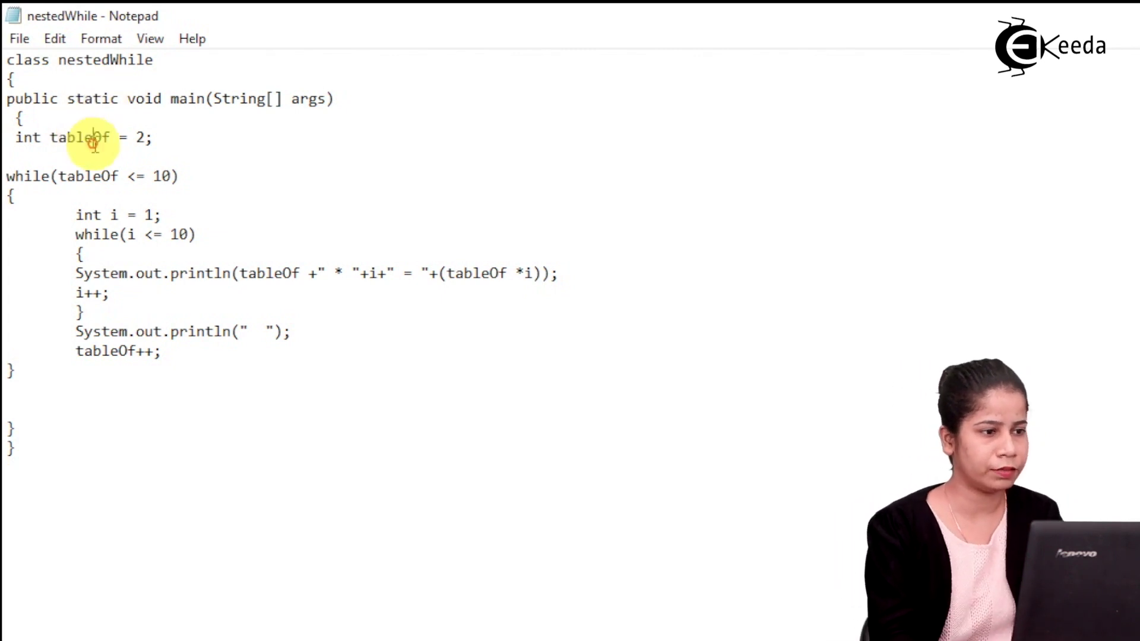
# Highlight the int tableOf = 2 declaration and the outer condition tableOf <= 10.
pyautogui.click(131, 136)
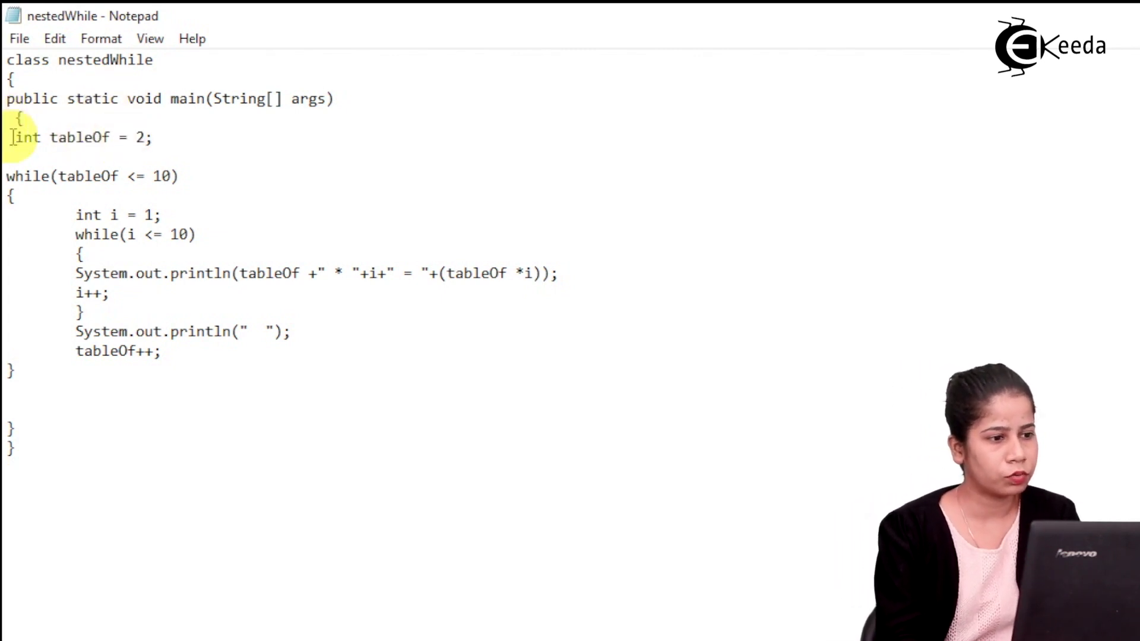
pyautogui.moveTo(16, 137); pyautogui.dragTo(152, 136)
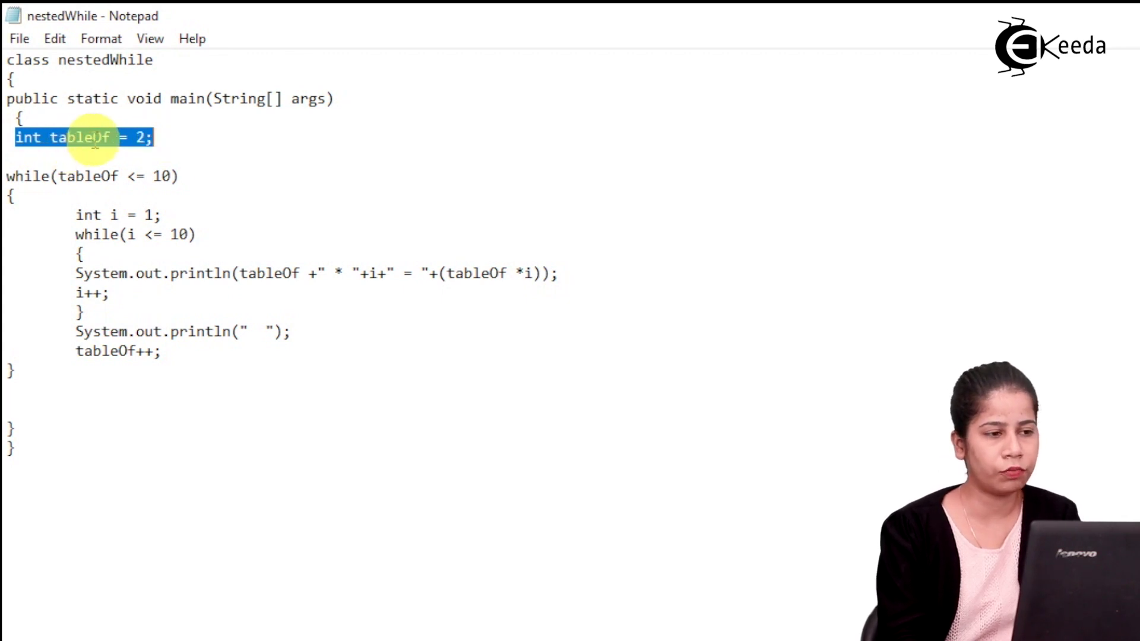
pyautogui.click(171, 141)
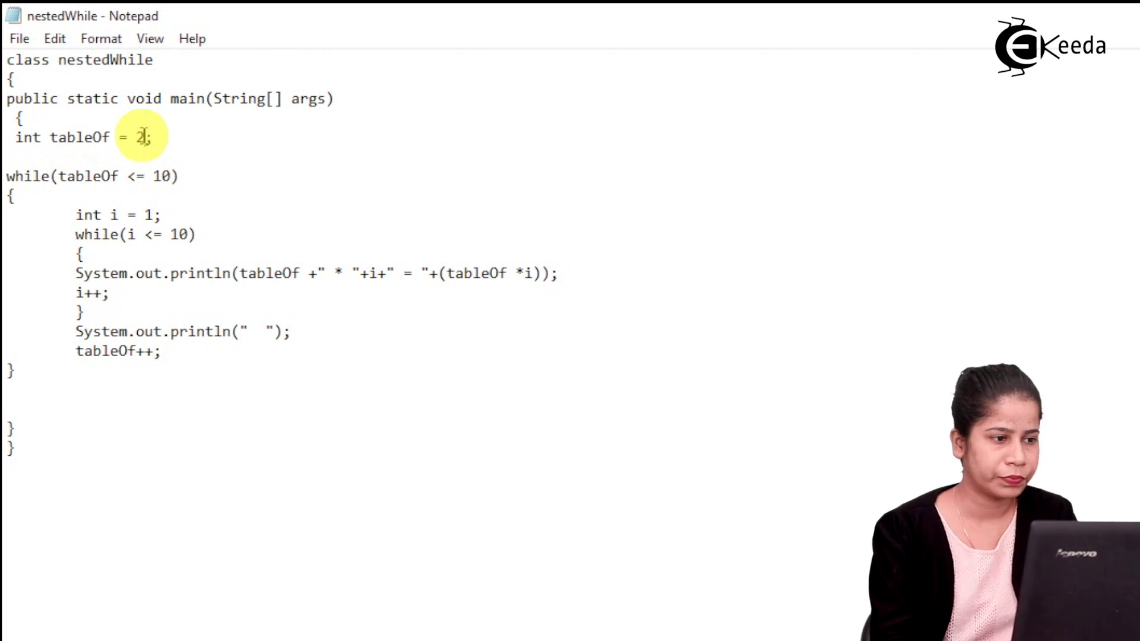
pyautogui.moveTo(8, 195); pyautogui.dragTo(84, 182)
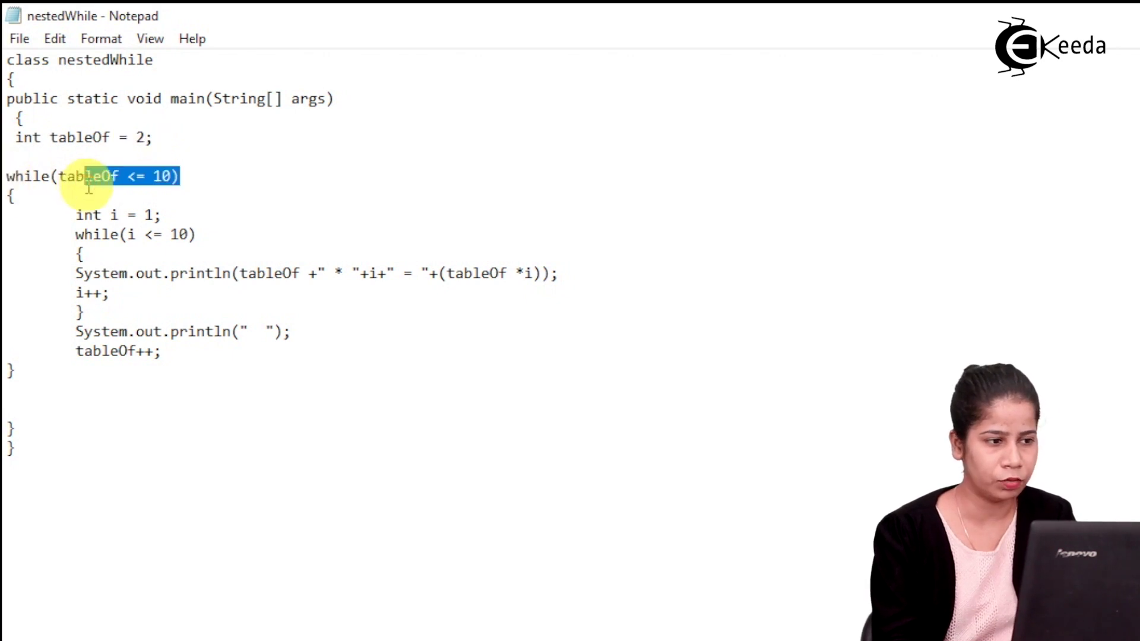
pyautogui.click(87, 183)
pyautogui.moveTo(64, 176)
pyautogui.mouseDown()
pyautogui.moveTo(171, 189)
pyautogui.moveTo(175, 177)
pyautogui.mouseUp()
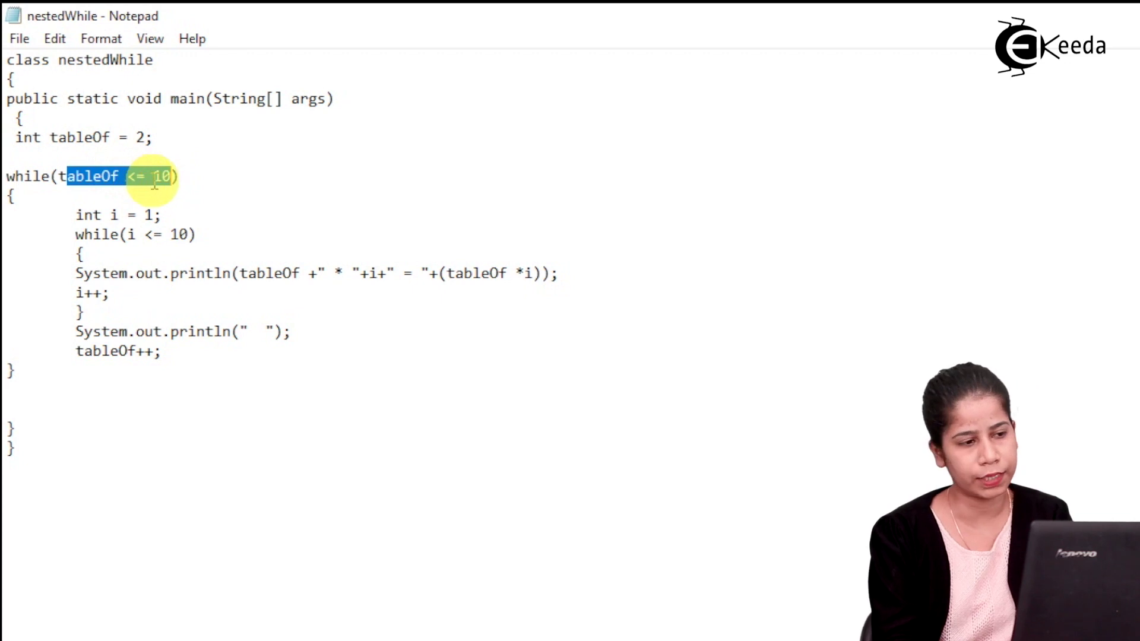
pyautogui.click(67, 235)
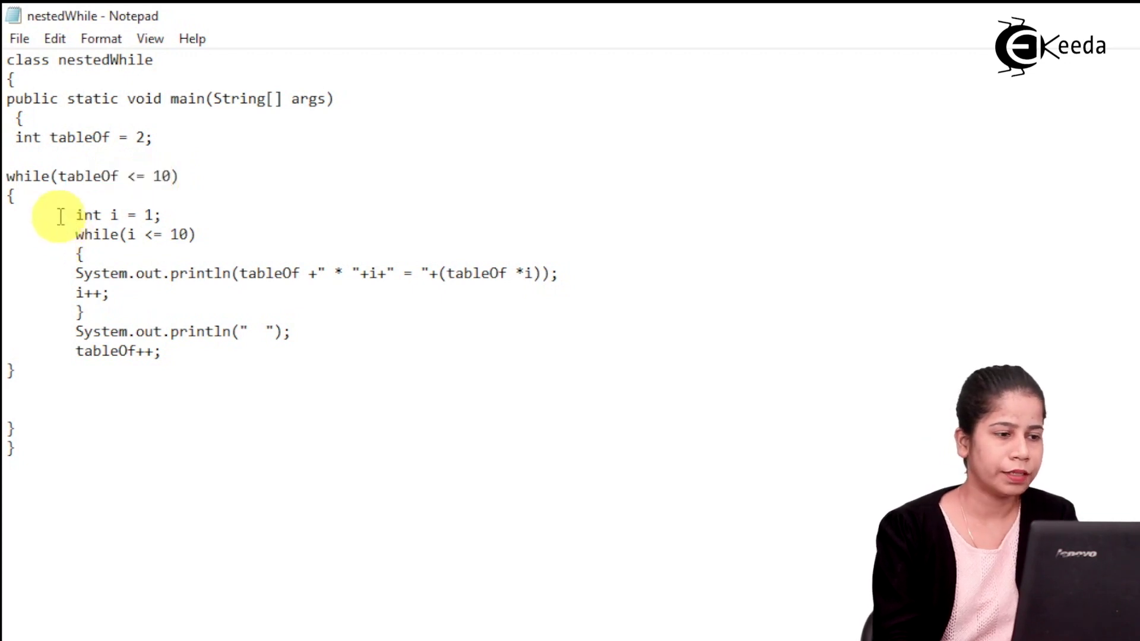
# Highlight the int i = 1 declaration and the body of the outer while loop.
pyautogui.moveTo(75, 214); pyautogui.dragTo(169, 215)
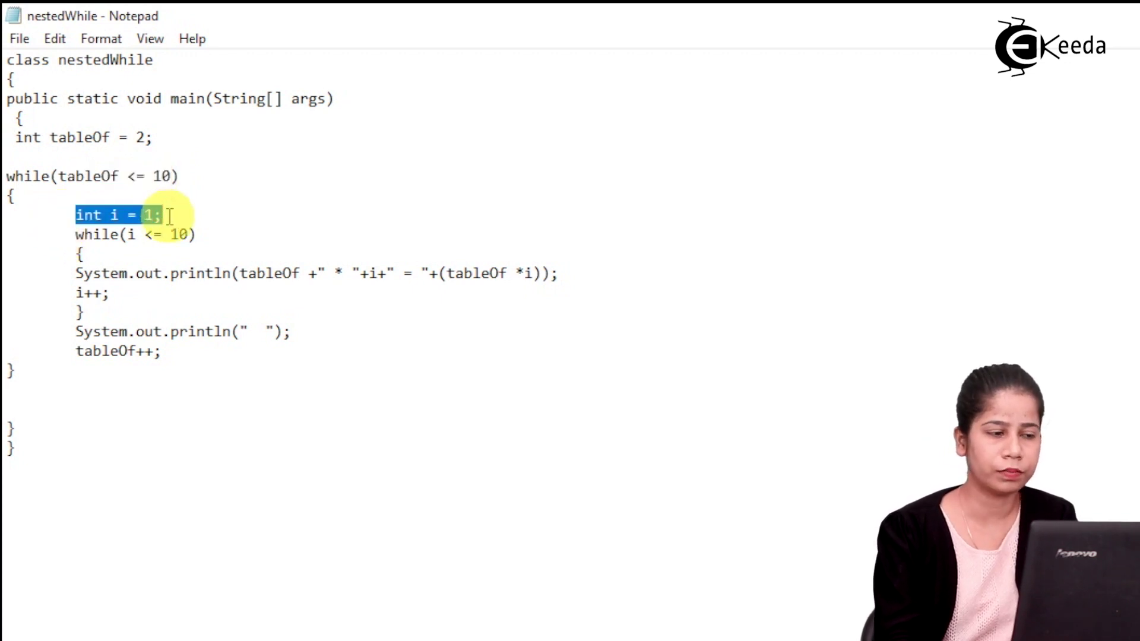
pyautogui.click(9, 197)
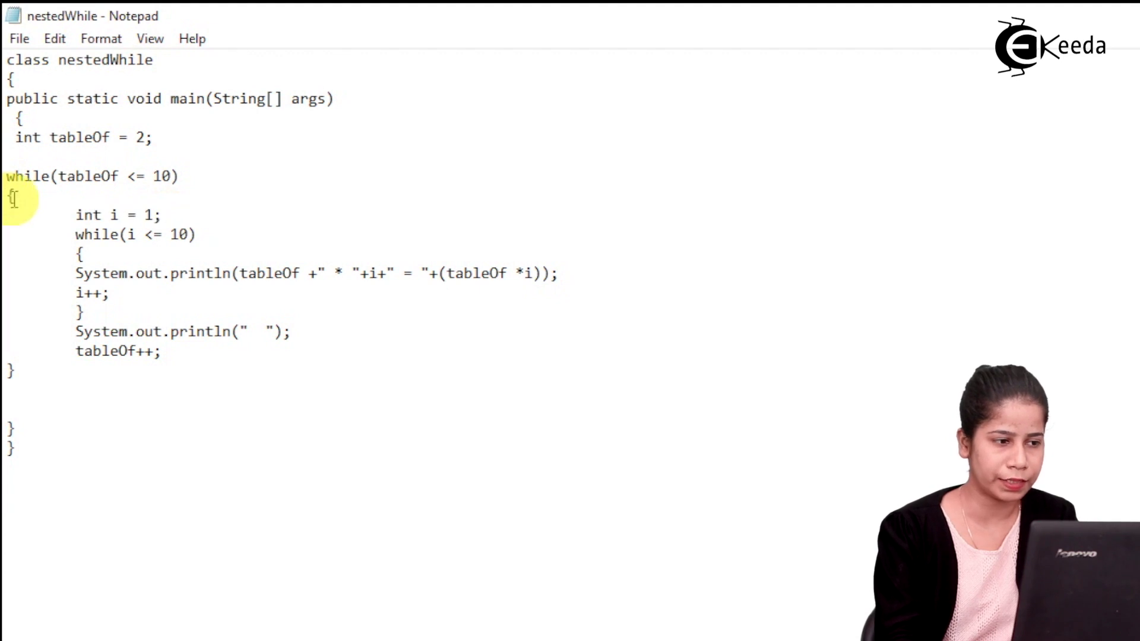
pyautogui.moveTo(15, 199); pyautogui.dragTo(62, 320)
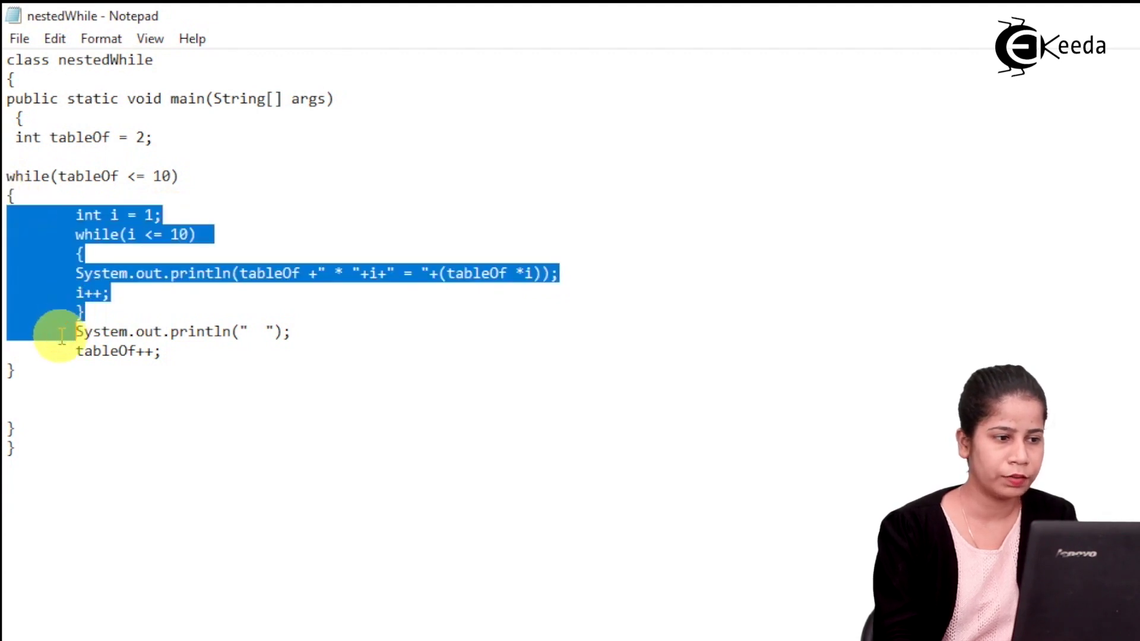
pyautogui.click(62, 333)
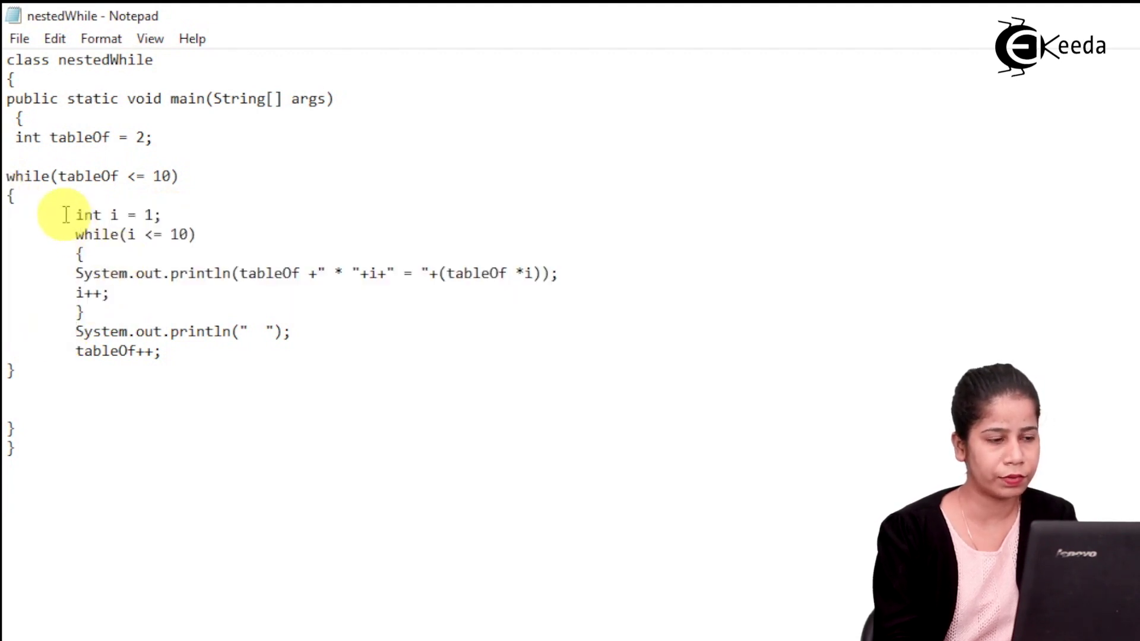
pyautogui.moveTo(76, 214)
pyautogui.mouseDown()
pyautogui.moveTo(192, 231)
pyautogui.moveTo(204, 214)
pyautogui.mouseUp()
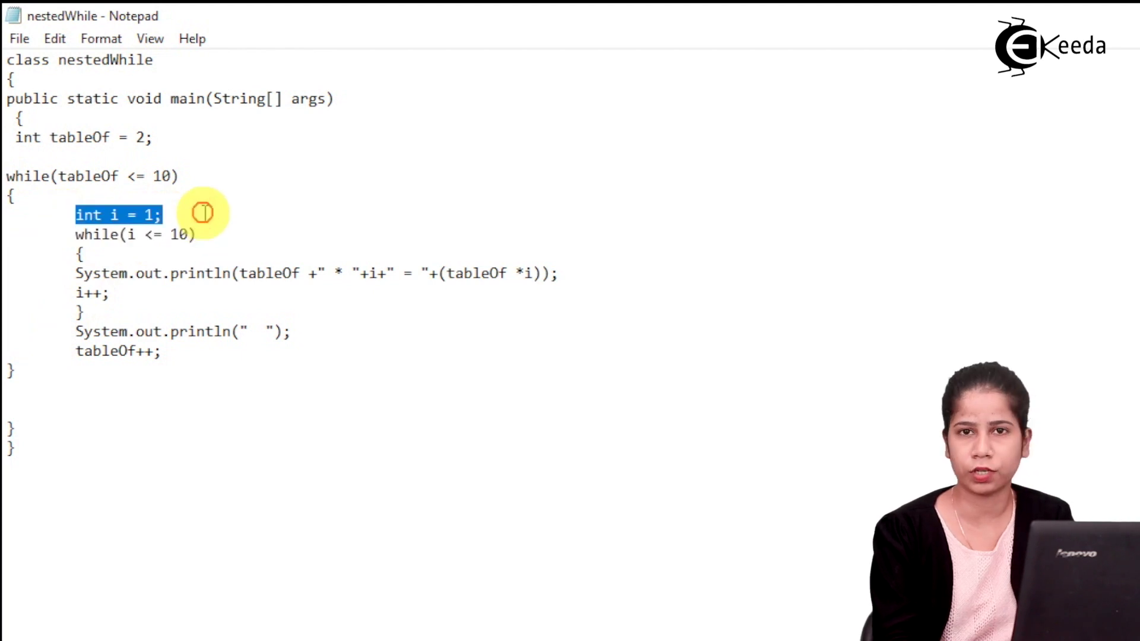
pyautogui.click(56, 289)
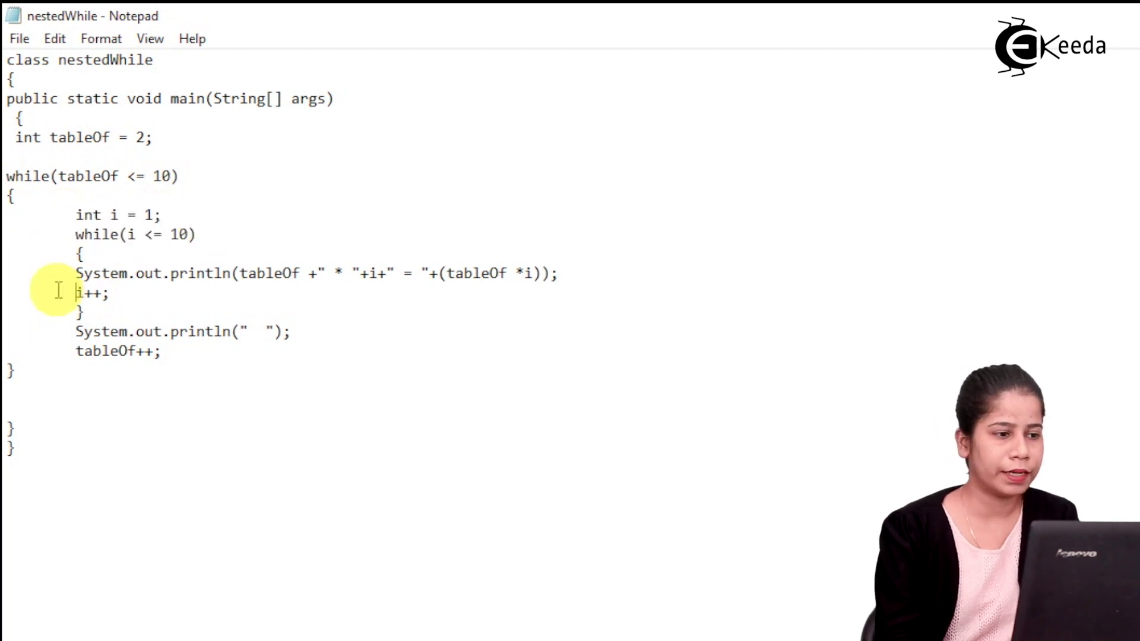
# Highlight the inner while(i <= 10) condition and tableOf in the print statement.
pyautogui.moveTo(75, 234); pyautogui.dragTo(241, 254)
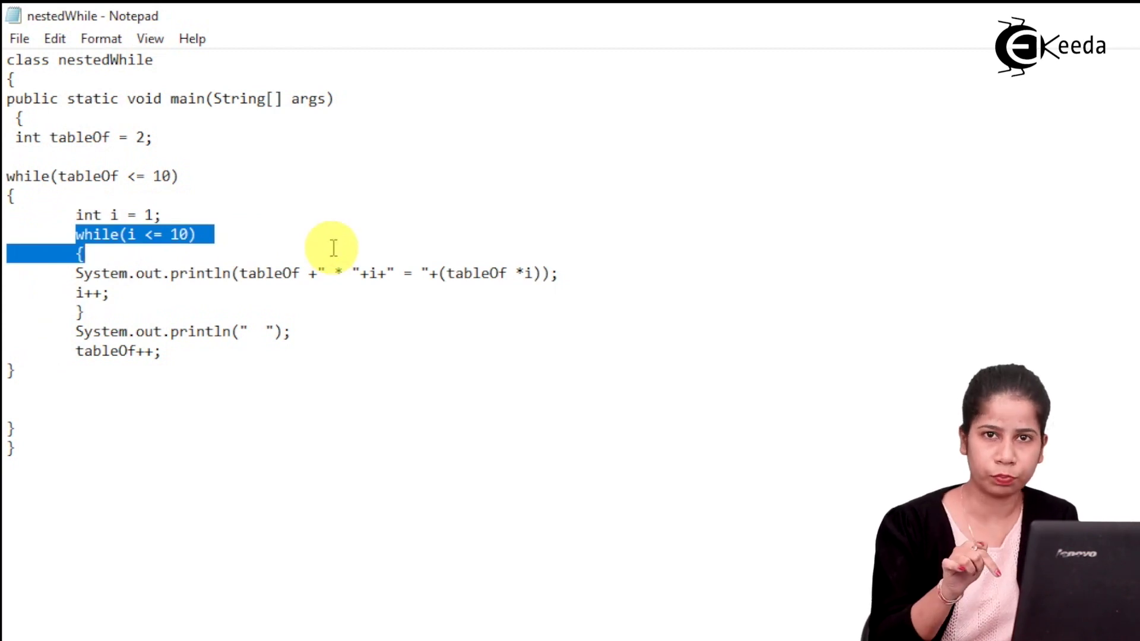
pyautogui.click(126, 263)
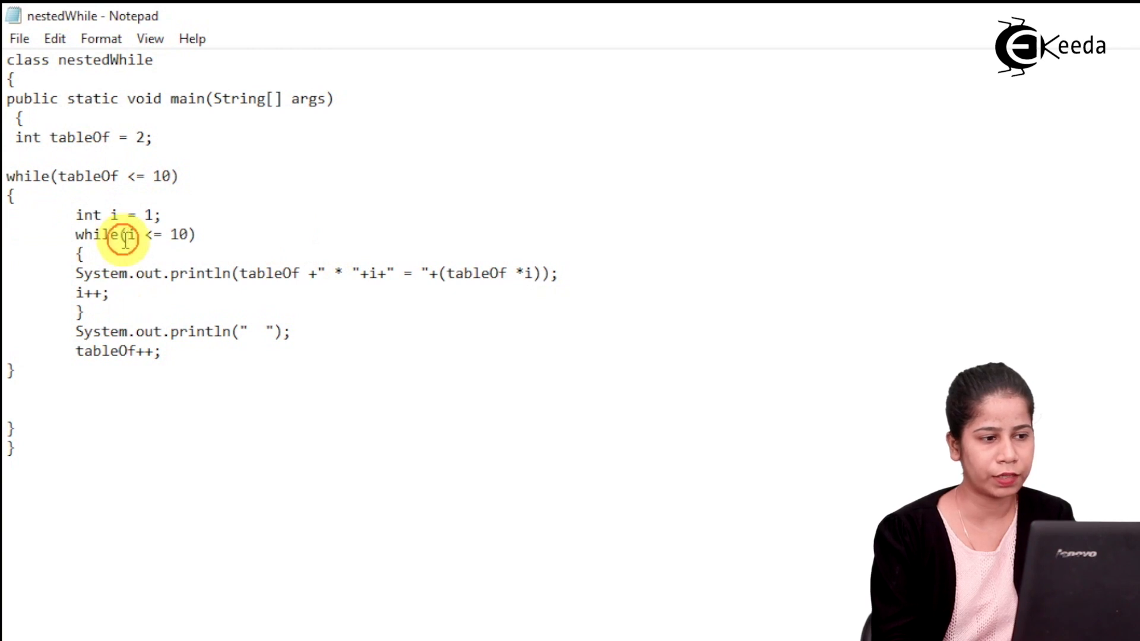
pyautogui.moveTo(127, 235); pyautogui.dragTo(189, 234)
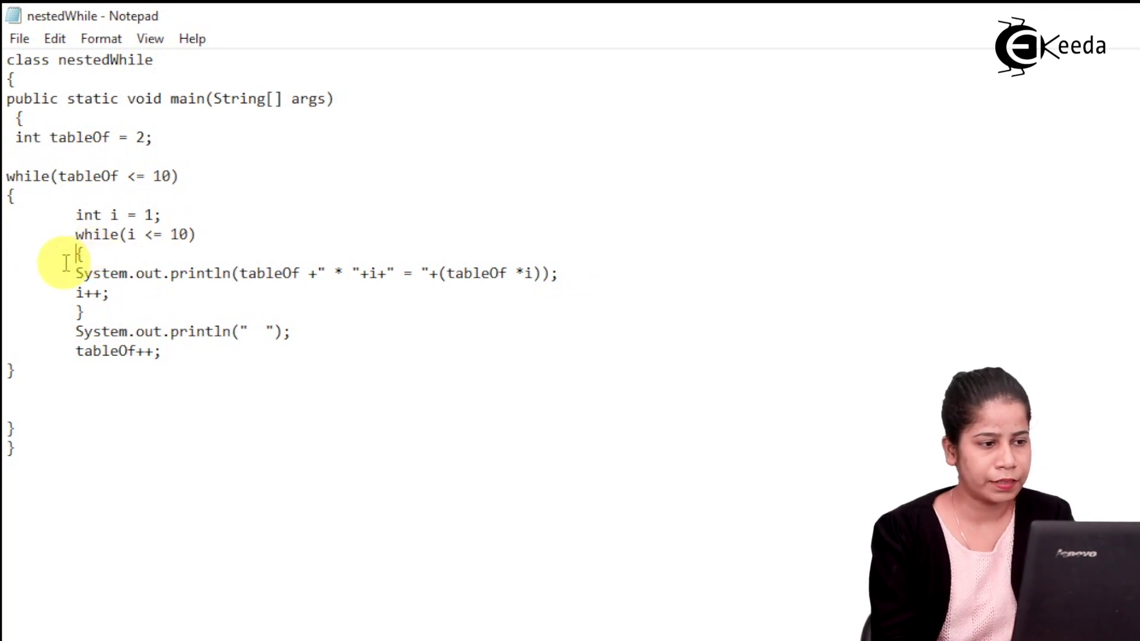
pyautogui.click(75, 273)
pyautogui.click(489, 274)
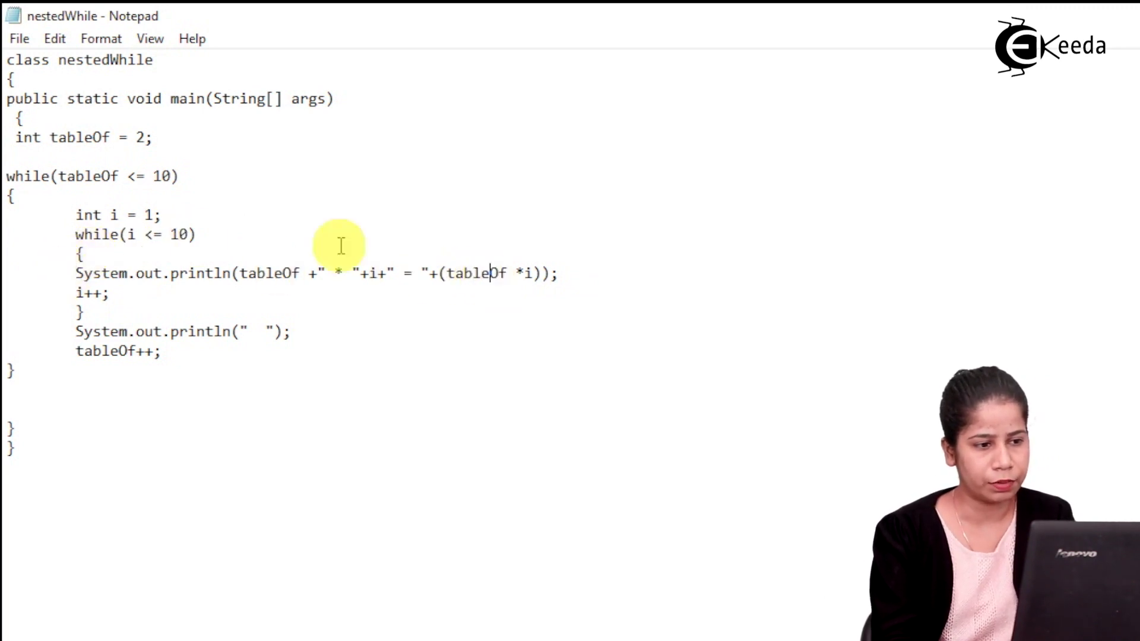
pyautogui.doubleClick(260, 272)
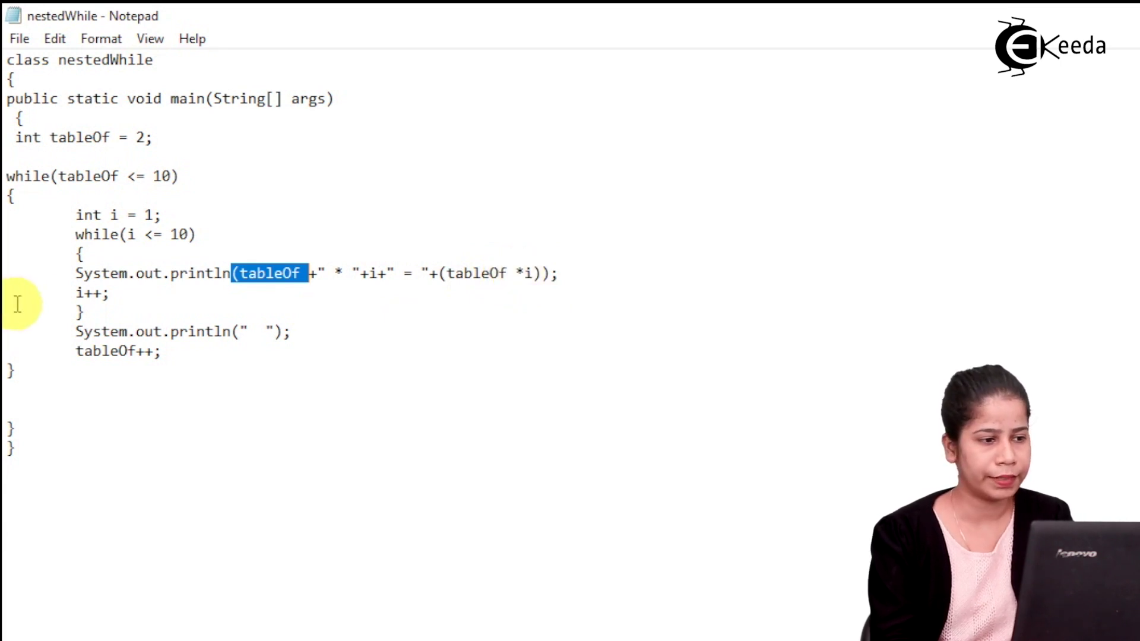
pyautogui.click(73, 295)
# Highlight i++, the outer loop condition, the whole inner loop and the blank println.
pyautogui.moveTo(73, 294); pyautogui.dragTo(112, 294)
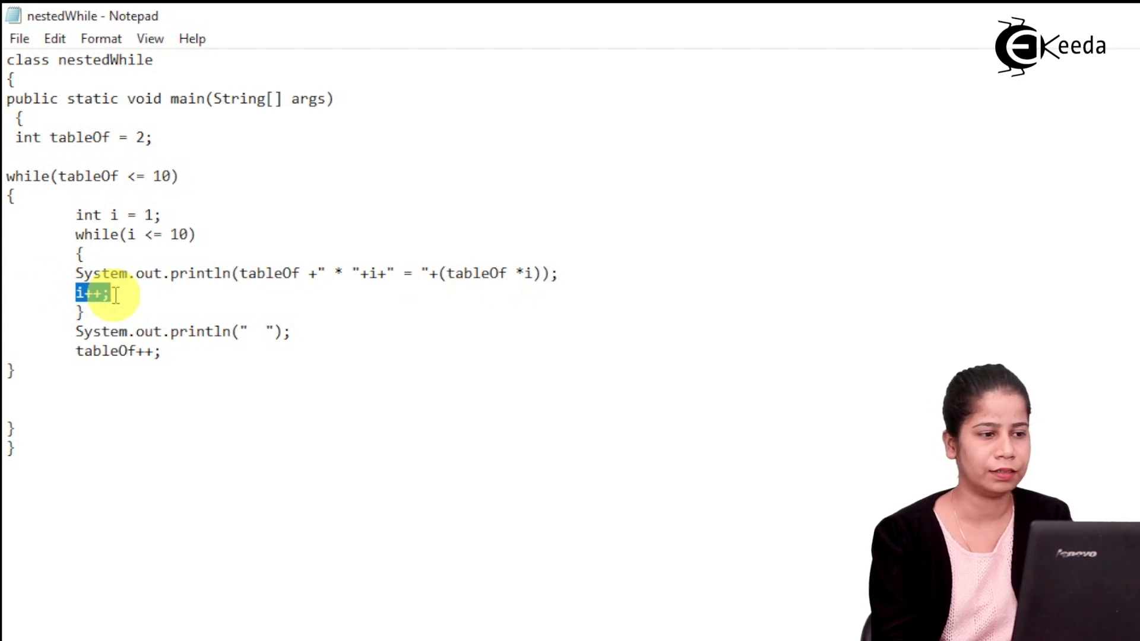
pyautogui.click(109, 331)
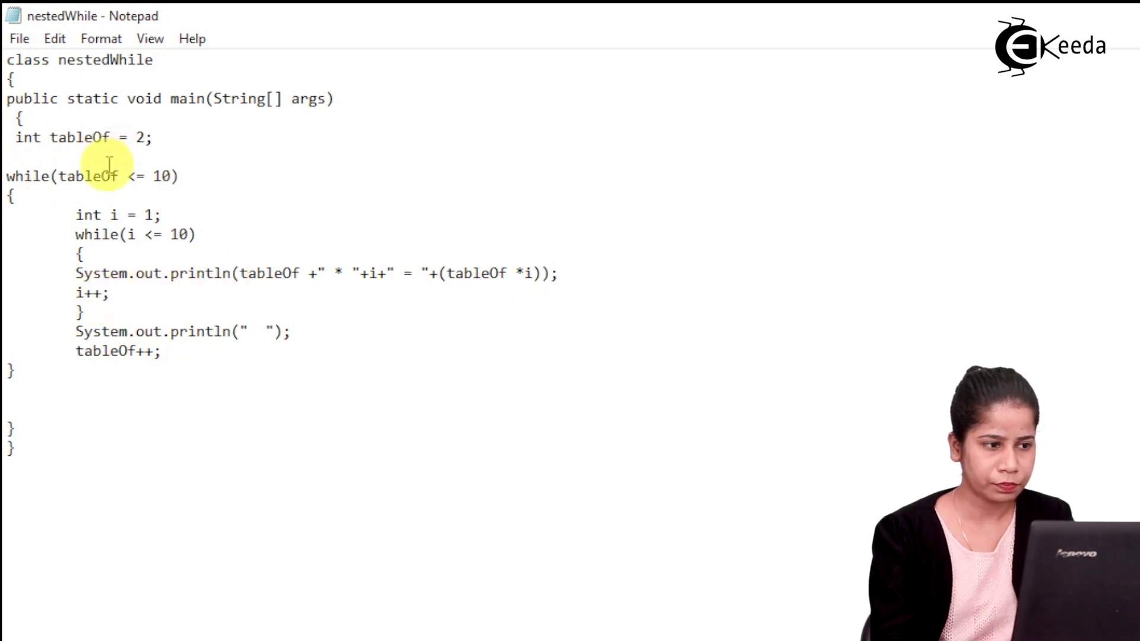
pyautogui.doubleClick(85, 175)
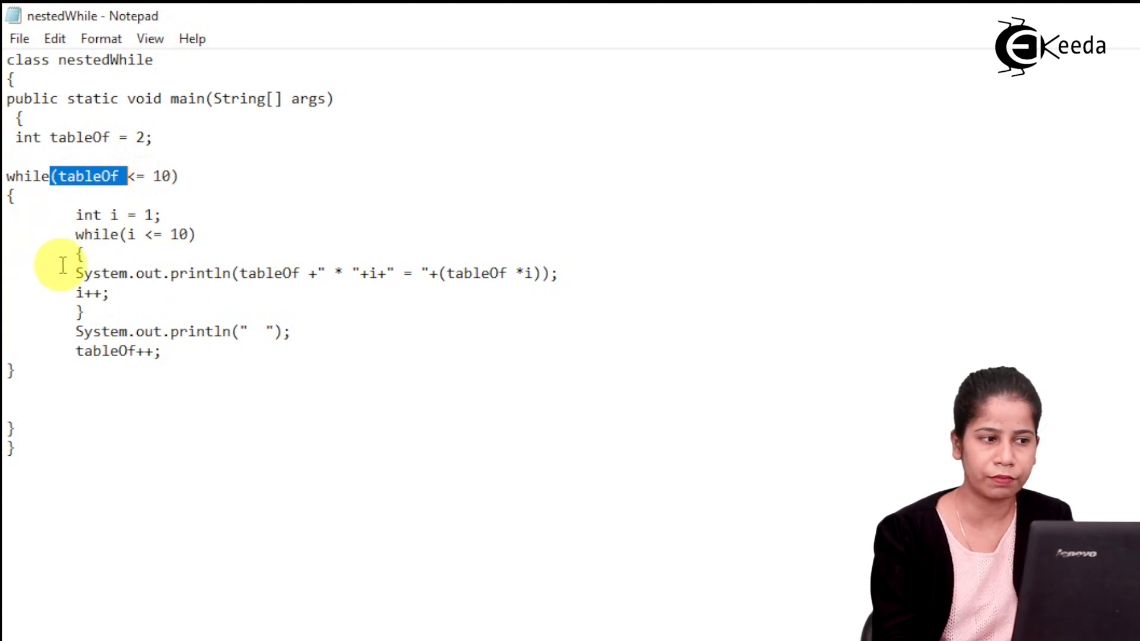
pyautogui.moveTo(8, 234); pyautogui.dragTo(189, 234)
pyautogui.click(190, 233)
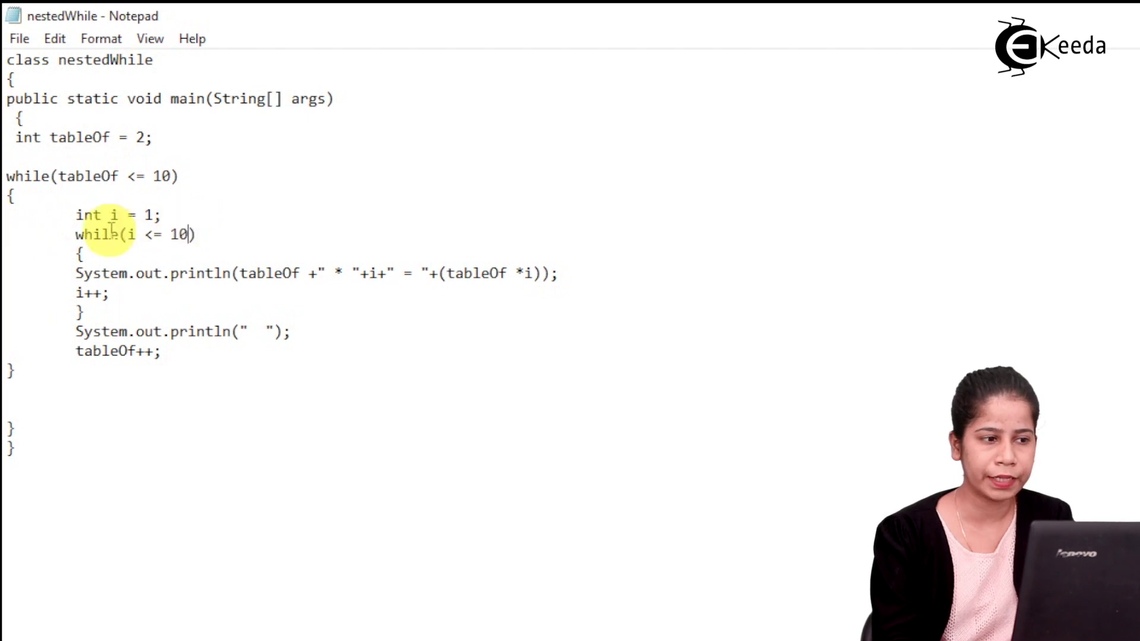
pyautogui.moveTo(75, 234); pyautogui.dragTo(254, 305)
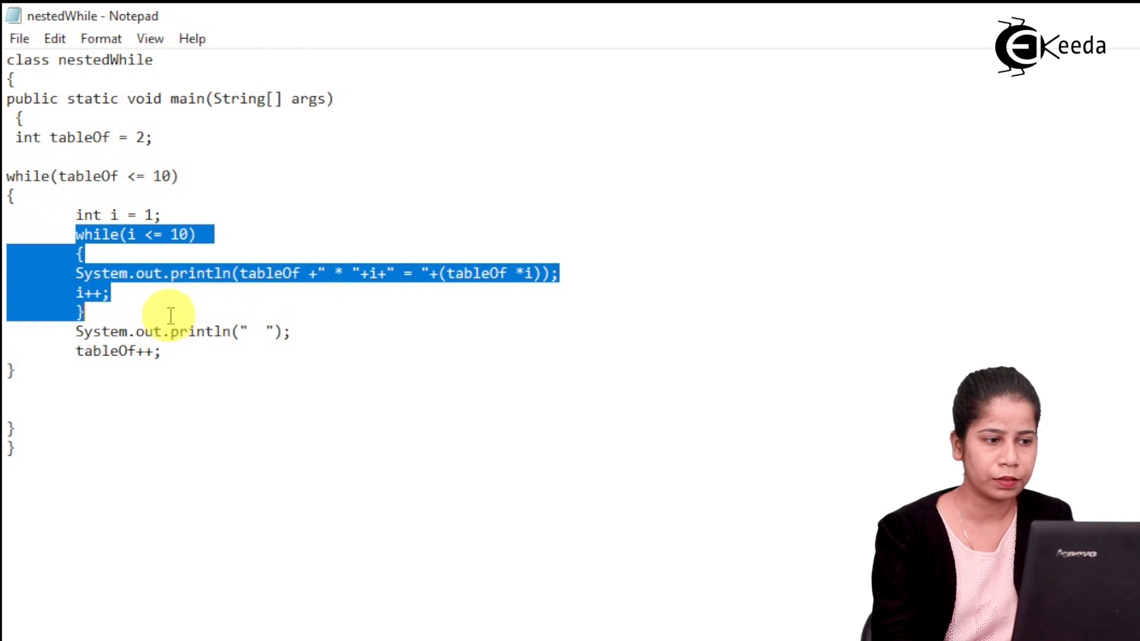
pyautogui.click(38, 331)
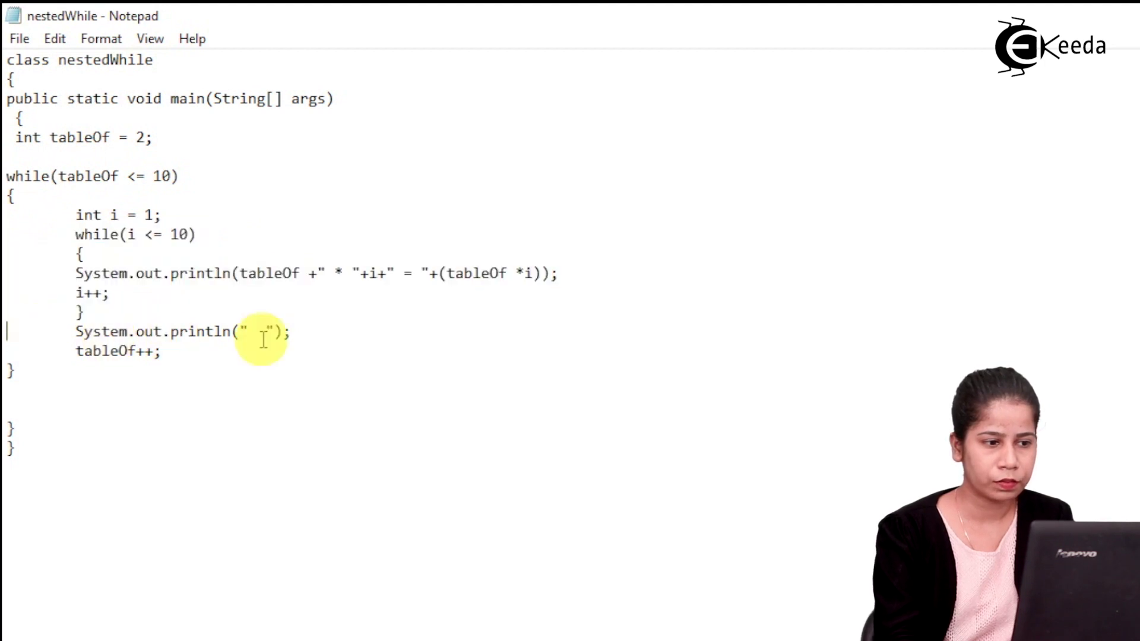
pyautogui.moveTo(303, 331)
pyautogui.mouseDown()
pyautogui.moveTo(16, 298)
pyautogui.moveTo(7, 334)
pyautogui.mouseUp()
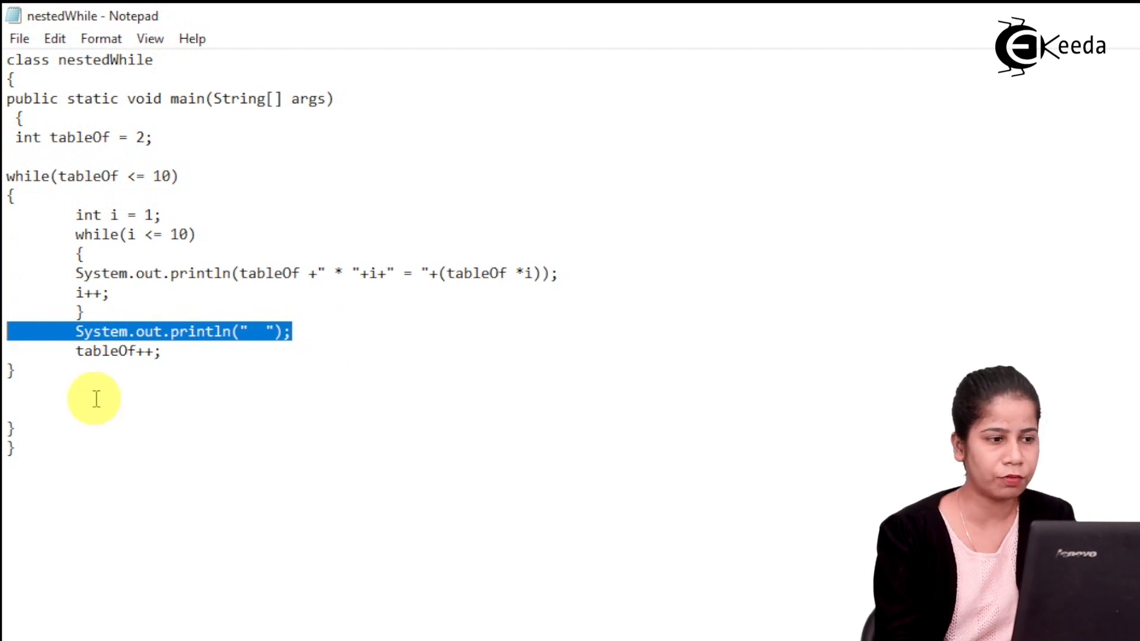
pyautogui.doubleClick(163, 237)
pyautogui.click(96, 312)
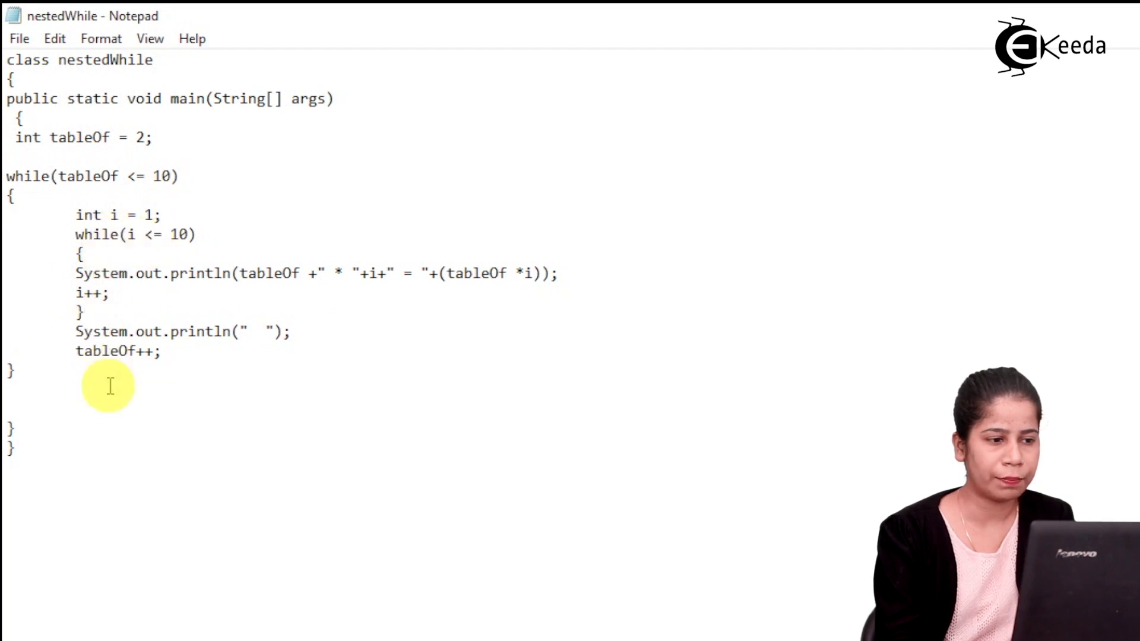
pyautogui.moveTo(73, 333); pyautogui.dragTo(309, 326)
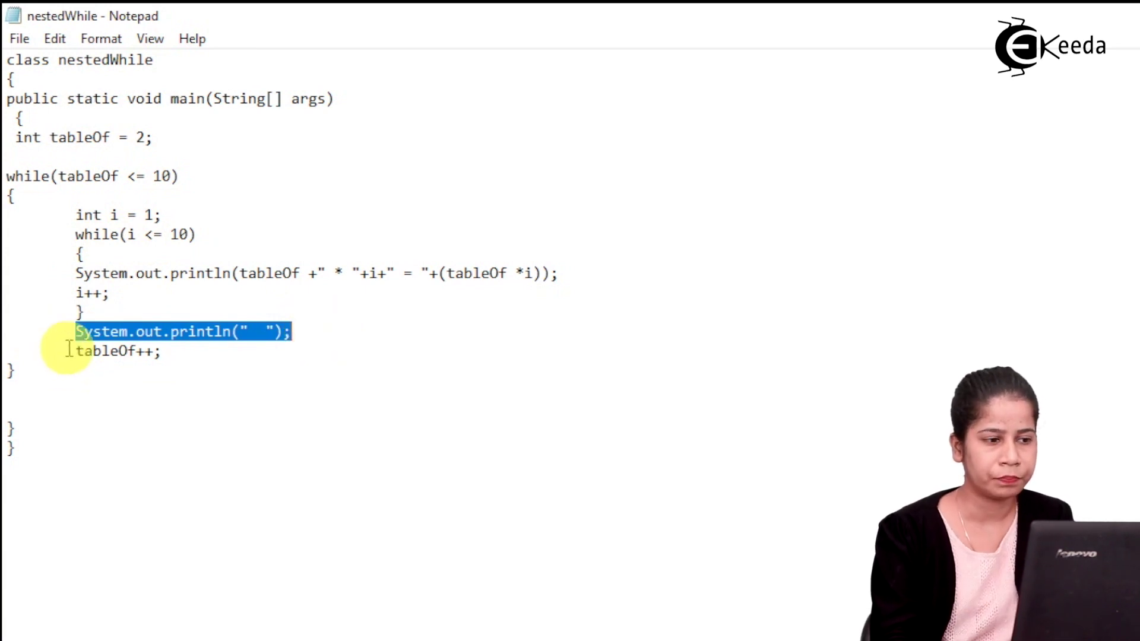
pyautogui.moveTo(73, 351); pyautogui.dragTo(210, 349)
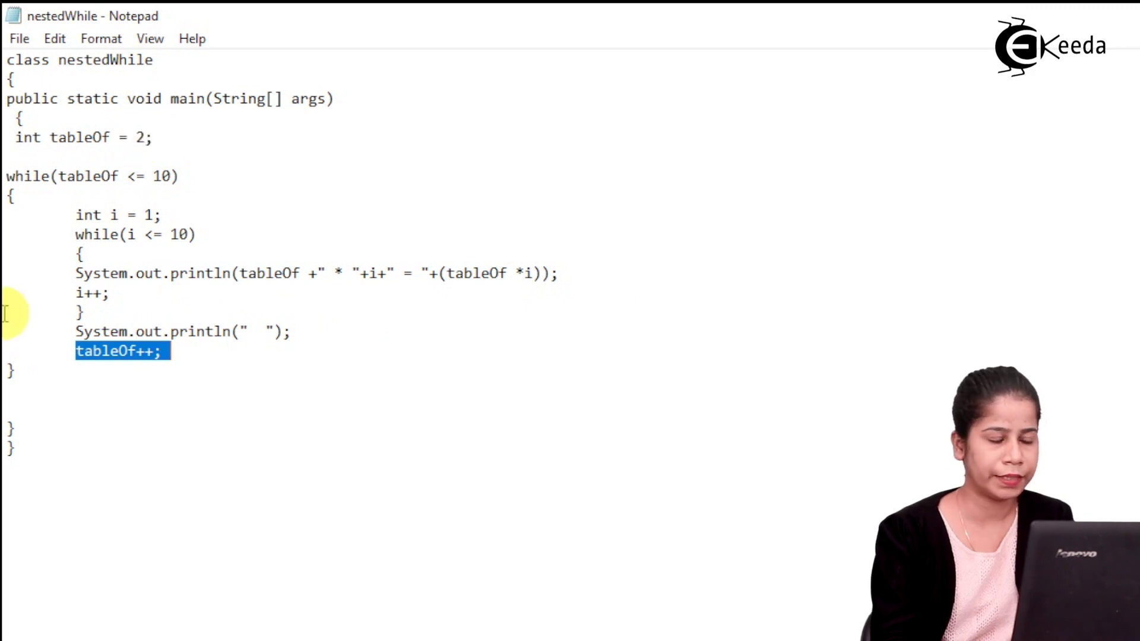
pyautogui.click(98, 178)
pyautogui.doubleClick(99, 178)
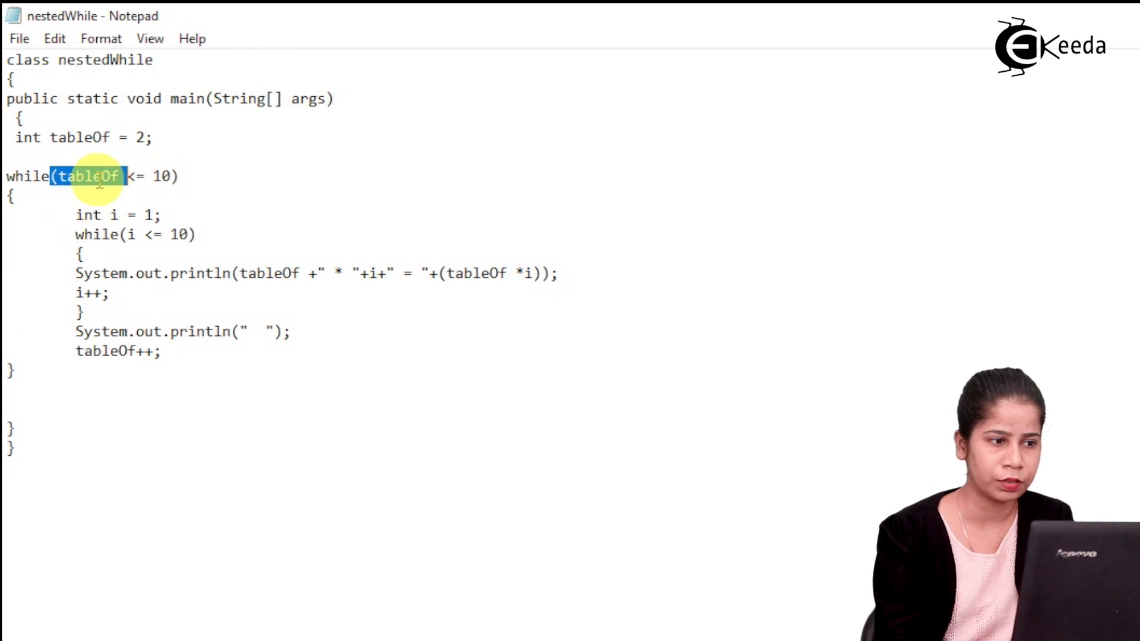
pyautogui.doubleClick(142, 177)
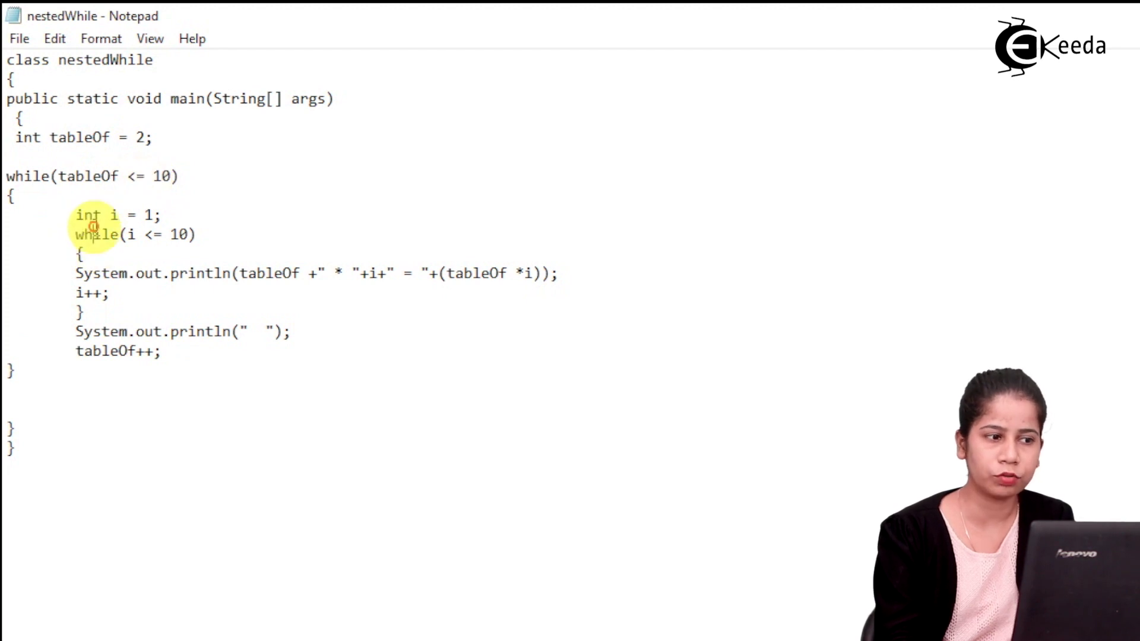
pyautogui.moveTo(70, 234); pyautogui.dragTo(214, 234)
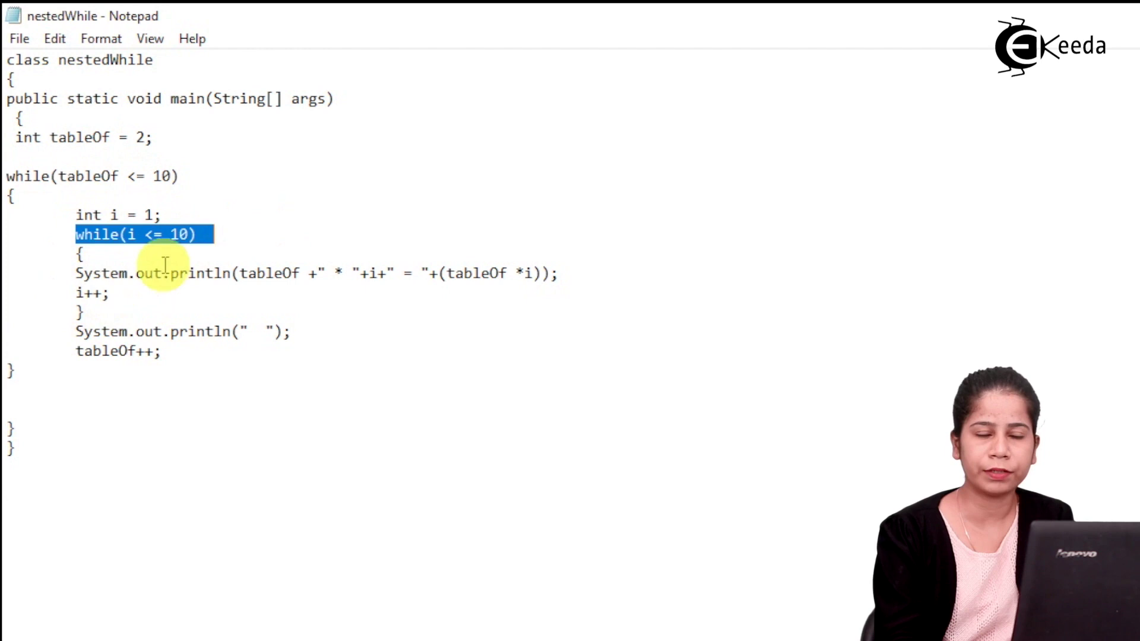
pyautogui.click(64, 365)
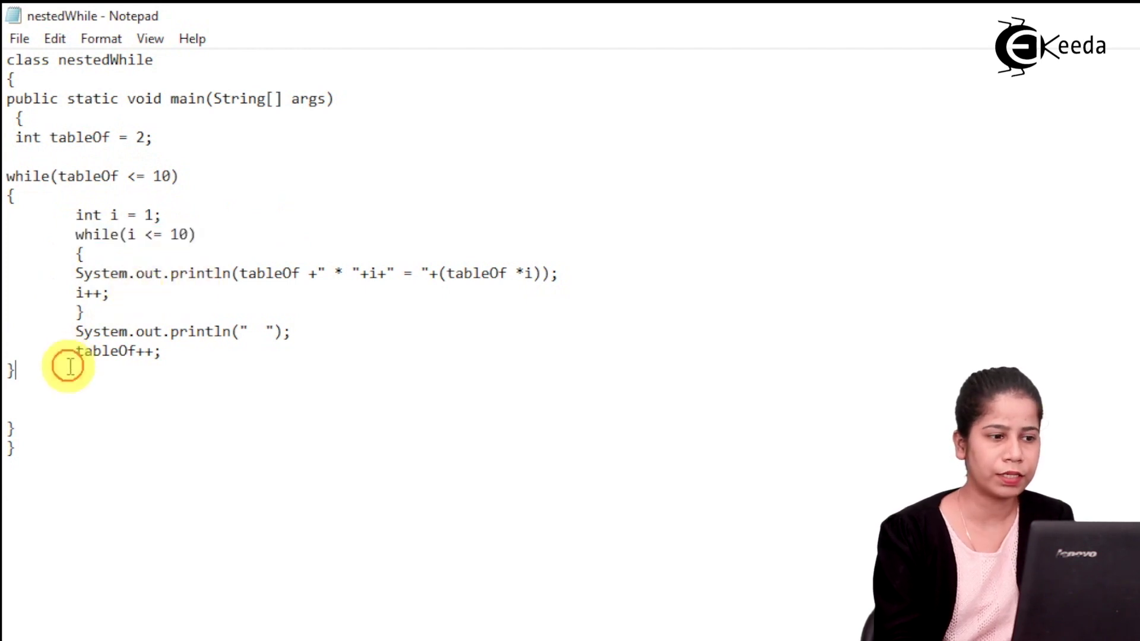
pyautogui.doubleClick(73, 333)
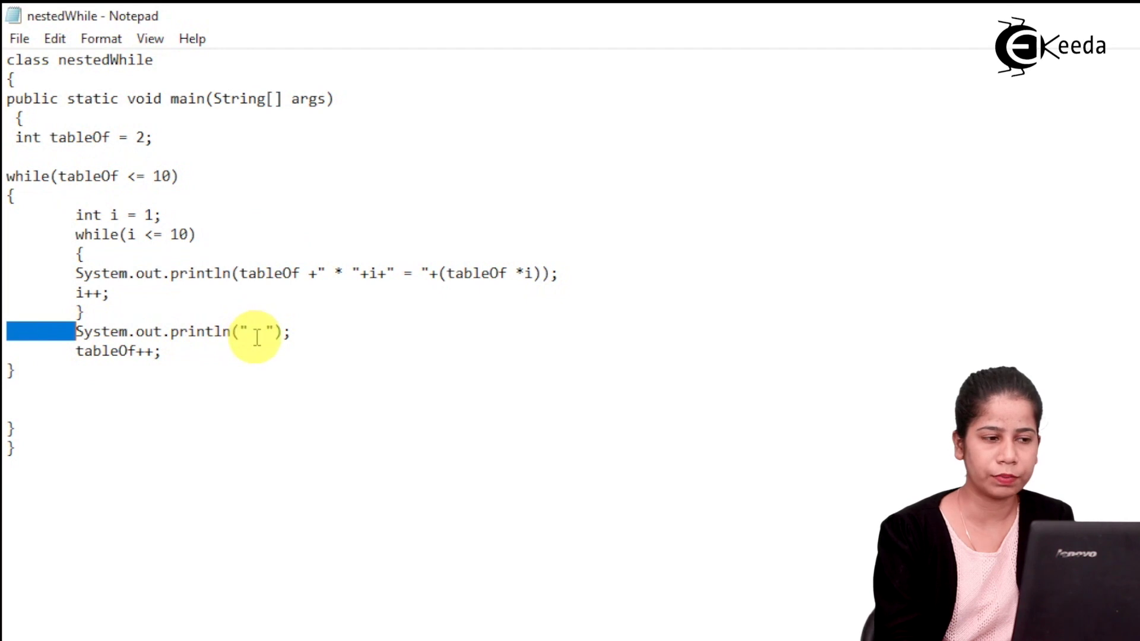
pyautogui.doubleClick(73, 332)
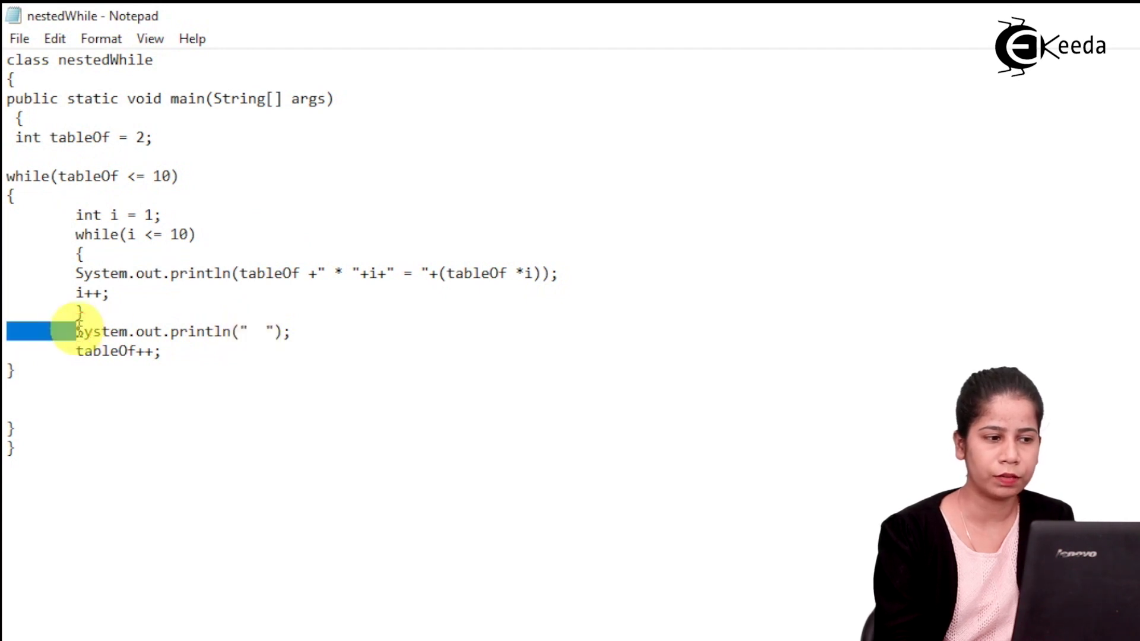
pyautogui.click(73, 339)
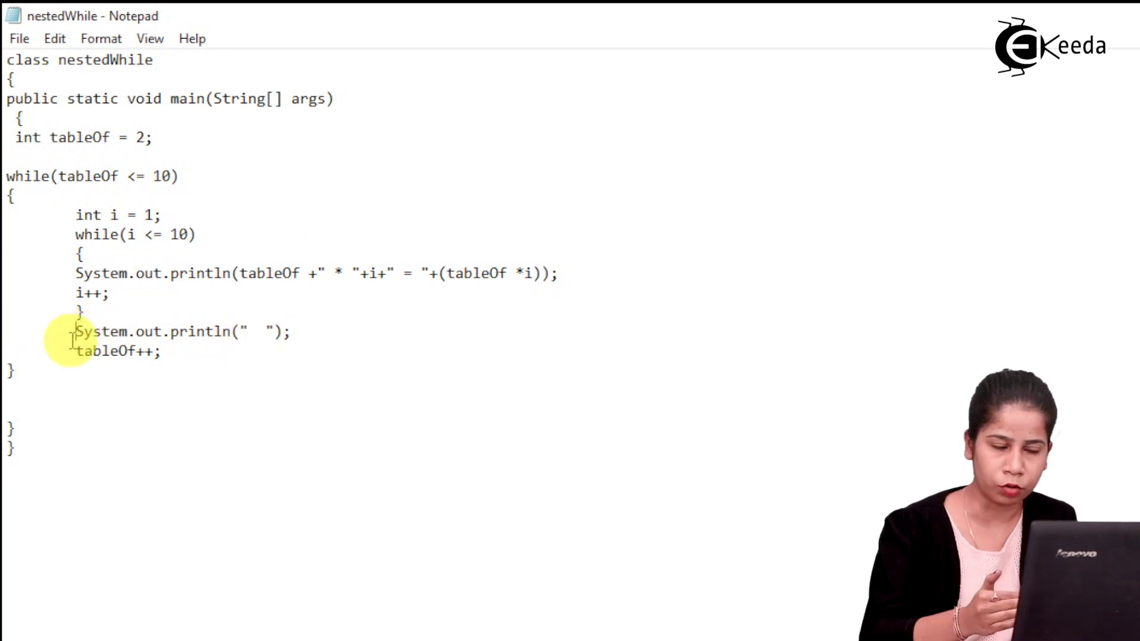
pyautogui.moveTo(74, 333); pyautogui.dragTo(216, 354)
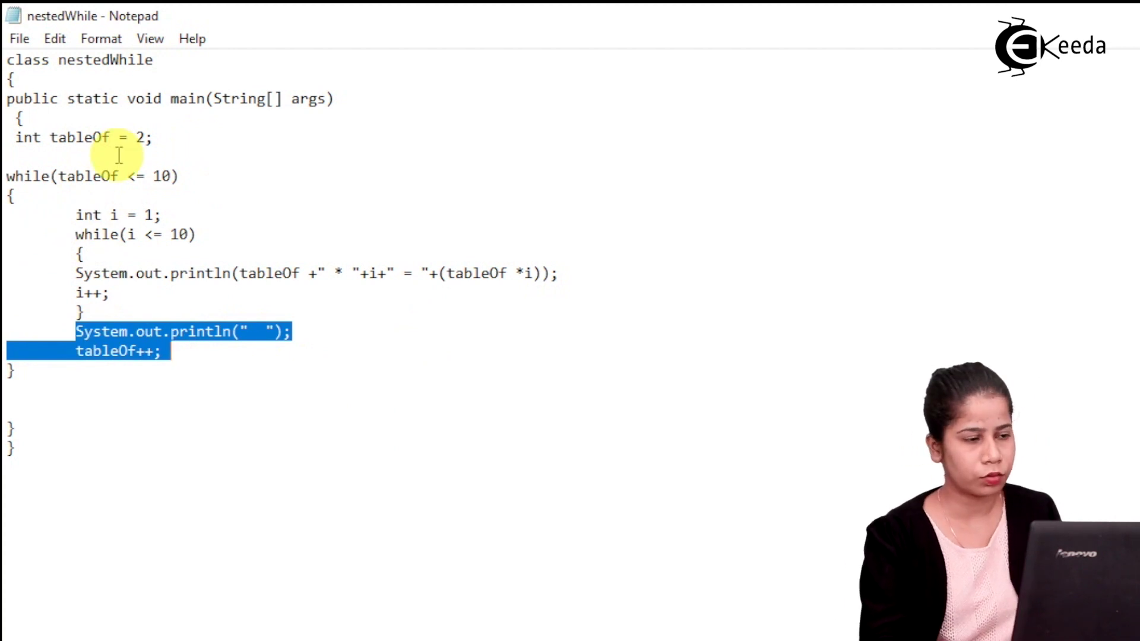
# Save nestedWhile.java and compile it with javac in Command Prompt.
pyautogui.click(18, 39)
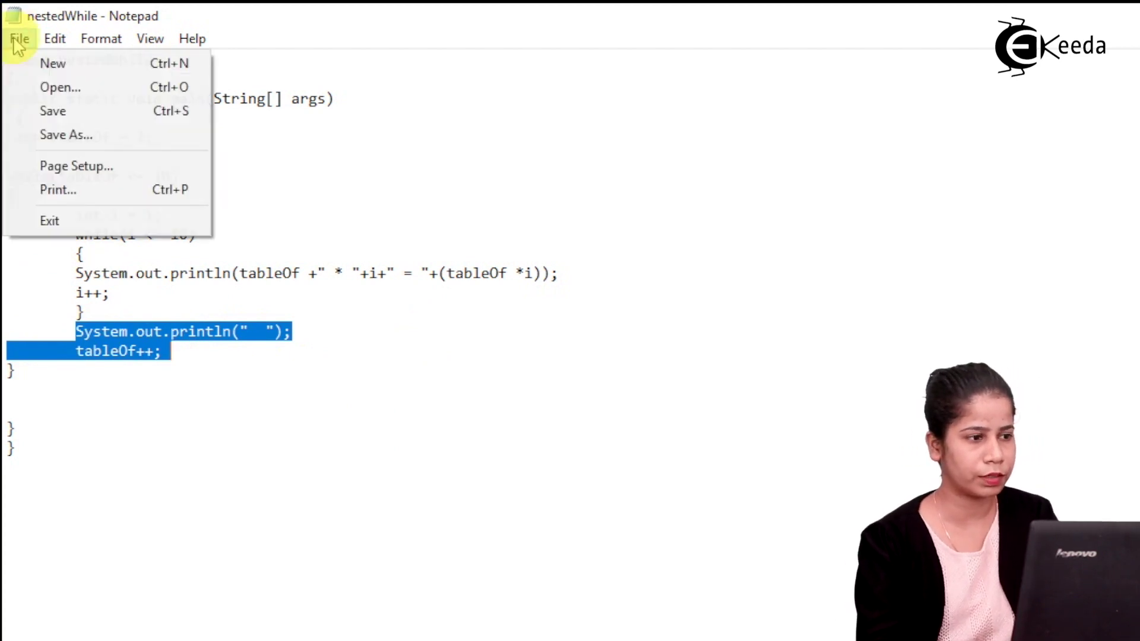
pyautogui.click(52, 110)
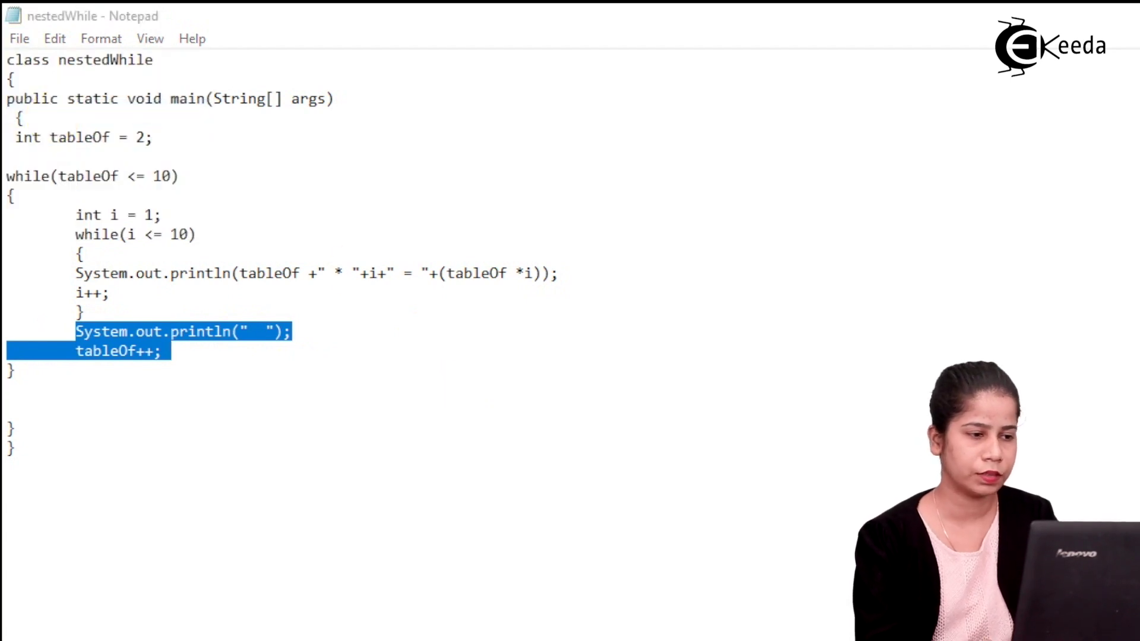
pyautogui.hotkey('alt', 'Tab')
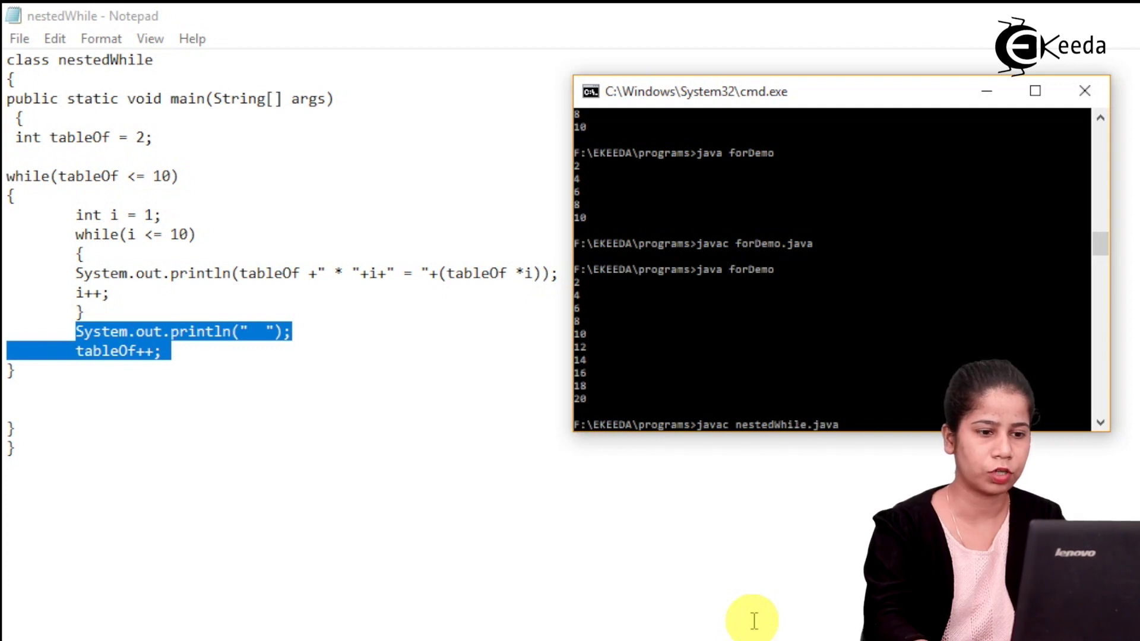
pyautogui.press('Return')
pyautogui.write('java nestedSwitch.java')
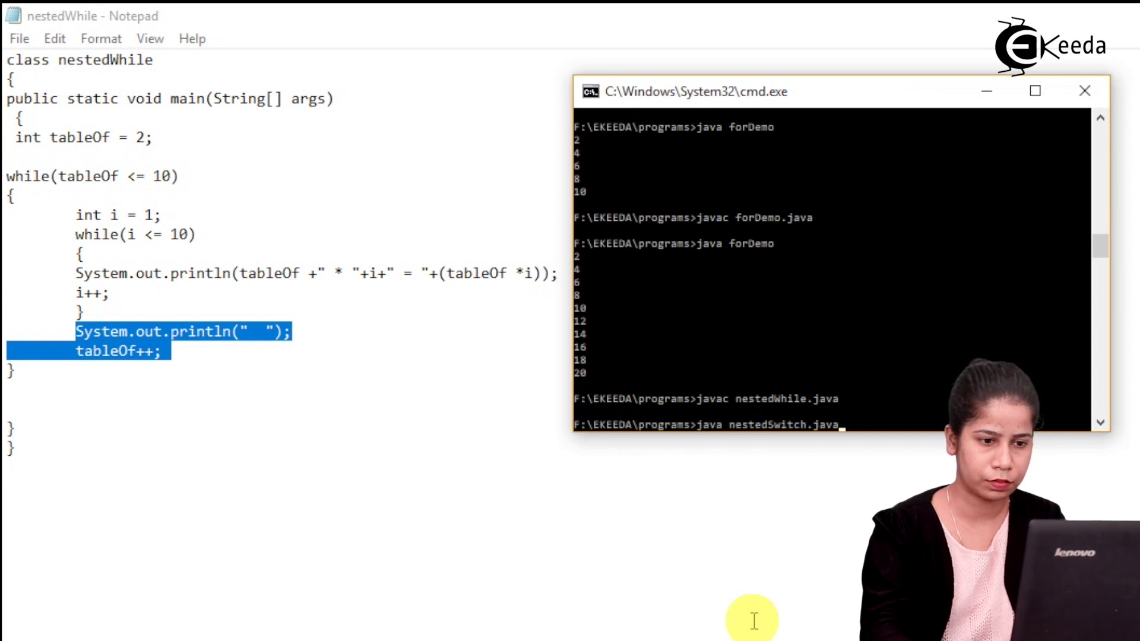
# Run java nestedWhile to print multiplication tables 2 through 10.
pyautogui.press('Up')
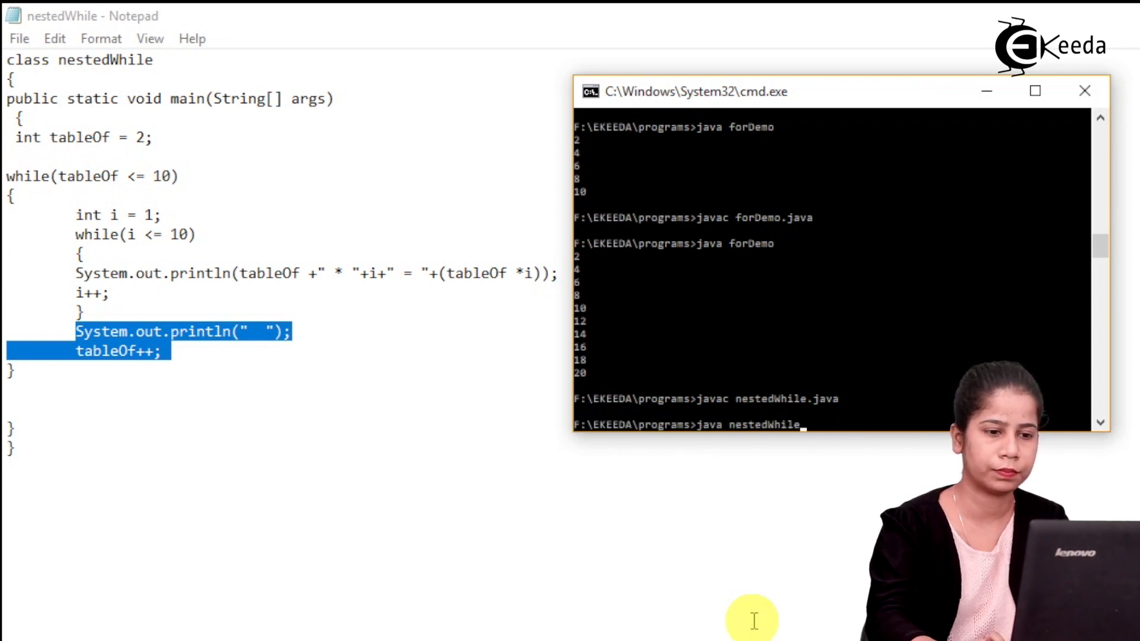
pyautogui.press('BackSpace')
pyautogui.press('Return')
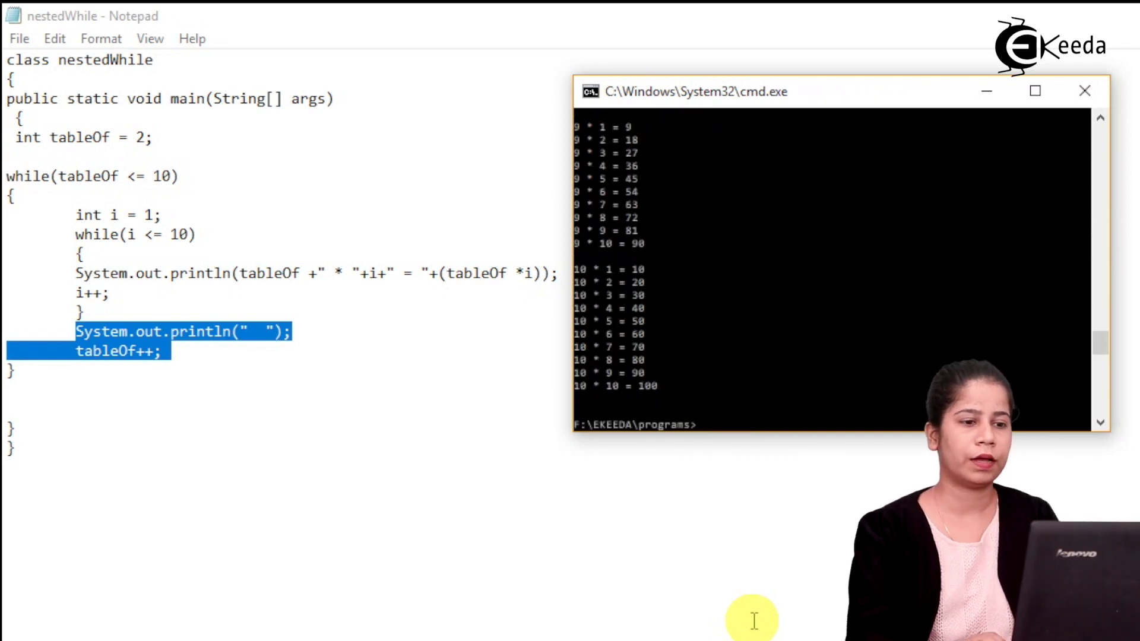
pyautogui.click(1100, 117)
pyautogui.click(1101, 118)
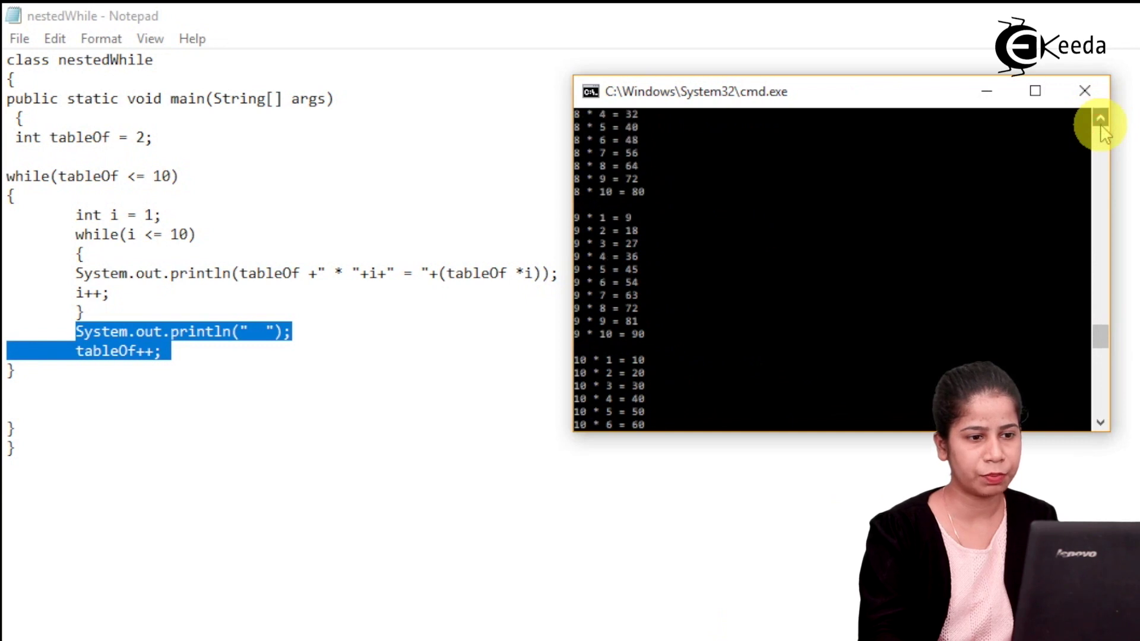
pyautogui.click(1100, 118)
pyautogui.click(1101, 117)
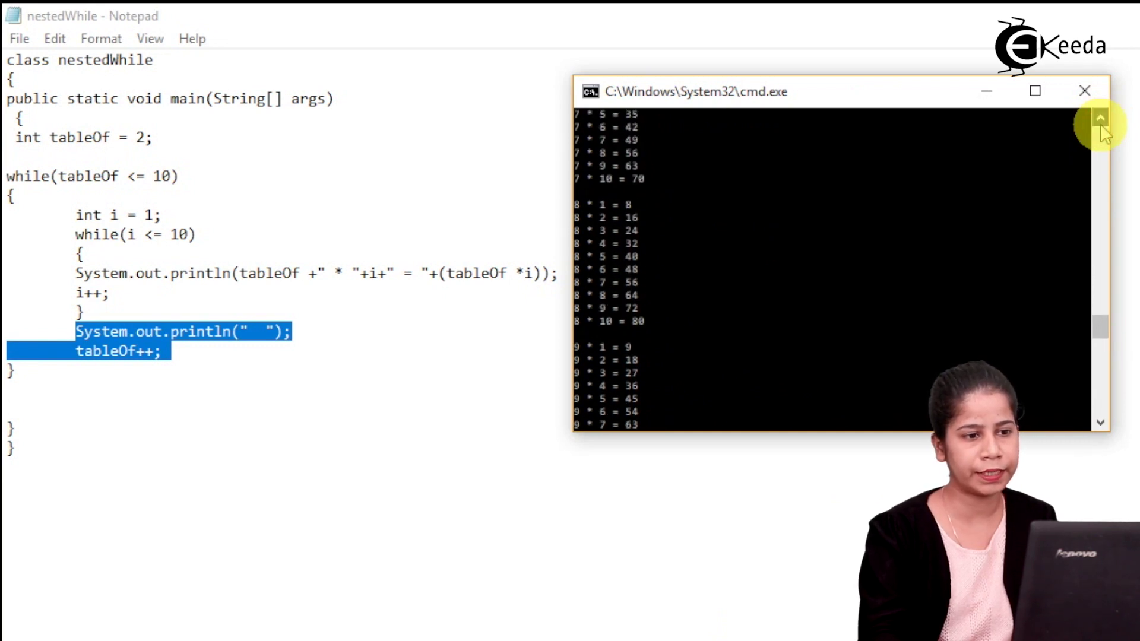
pyautogui.click(1102, 118)
pyautogui.click(1101, 118)
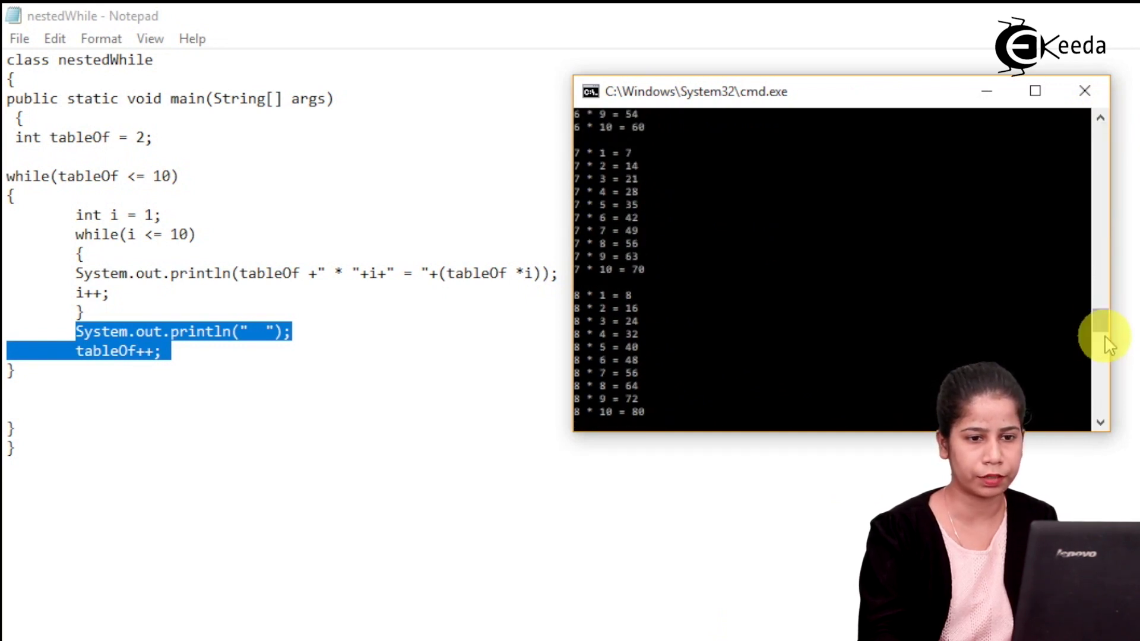
pyautogui.moveTo(1101, 320)
pyautogui.mouseDown()
pyautogui.moveTo(1095, 263)
pyautogui.moveTo(1091, 294)
pyautogui.moveTo(1084, 265)
pyautogui.mouseUp()
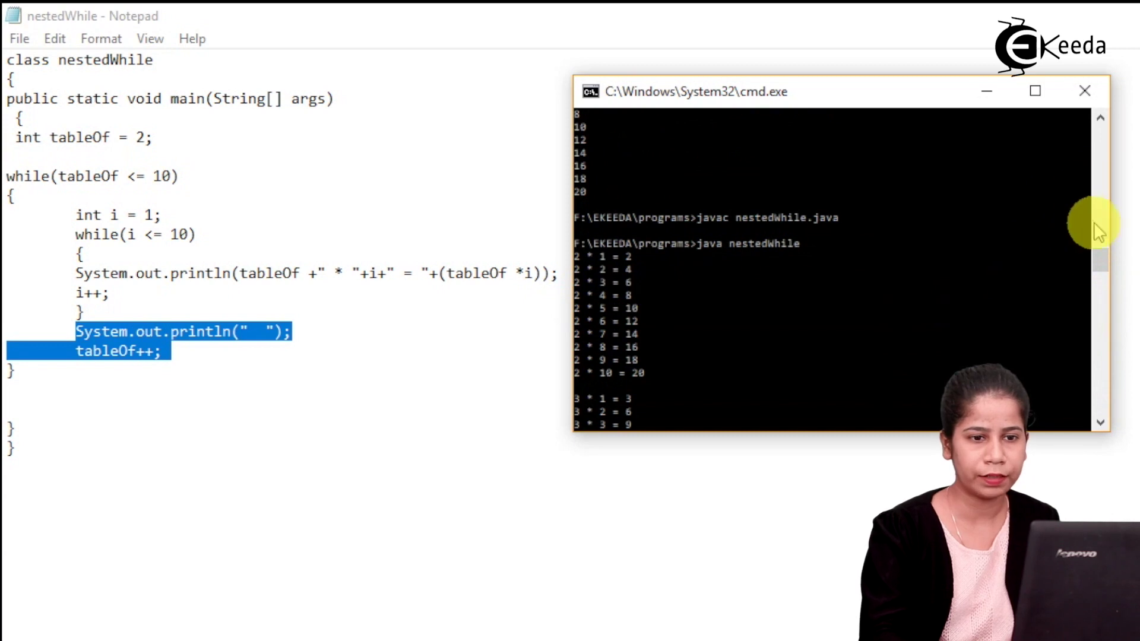
pyautogui.moveTo(1102, 258)
pyautogui.mouseDown()
pyautogui.moveTo(1098, 353)
pyautogui.moveTo(1090, 260)
pyautogui.moveTo(1090, 320)
pyautogui.mouseUp()
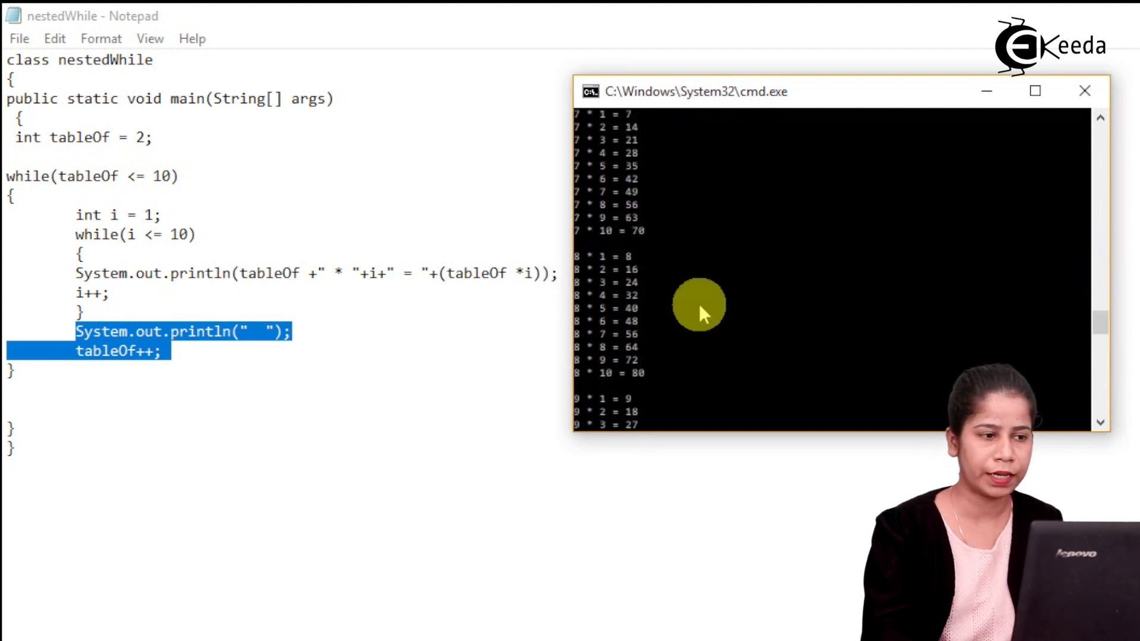